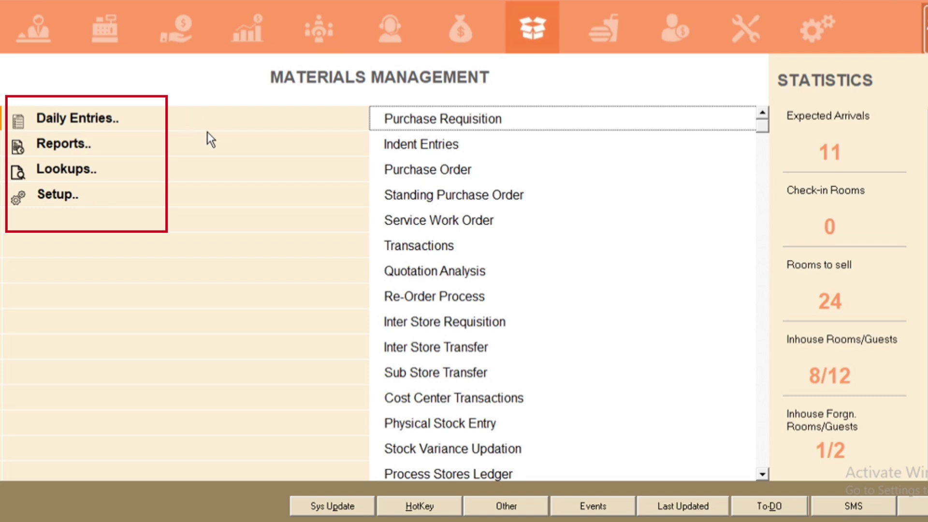
Open the Inventory Master from the Materials Management setup and start adding a new item
click(125, 116)
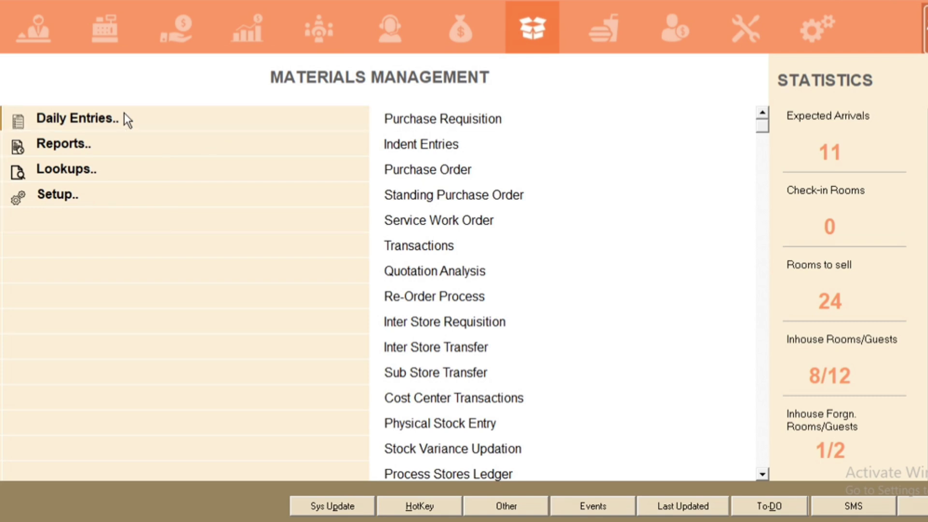
click(54, 198)
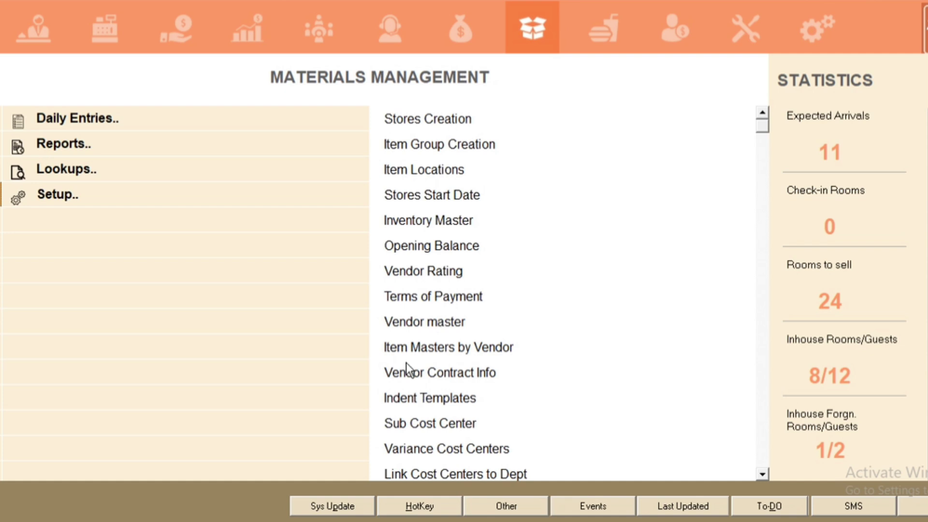
click(431, 221)
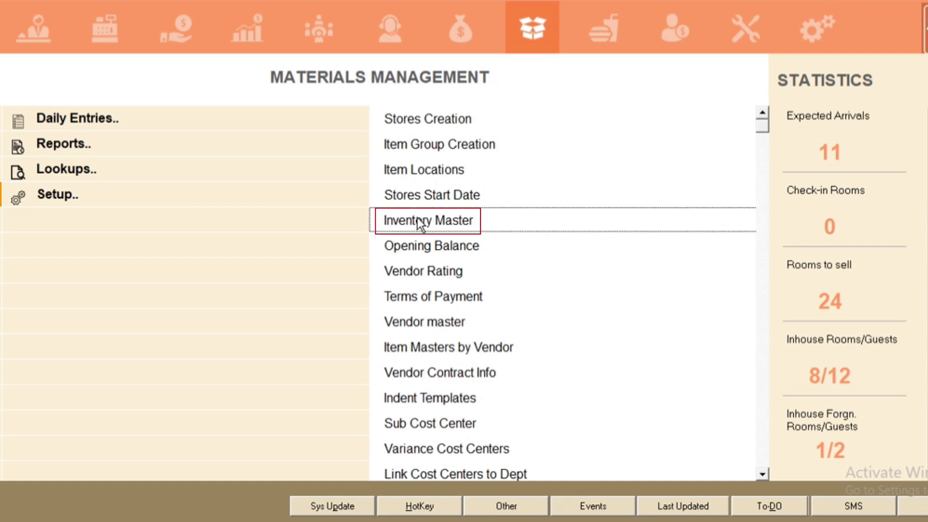
double_click(392, 222)
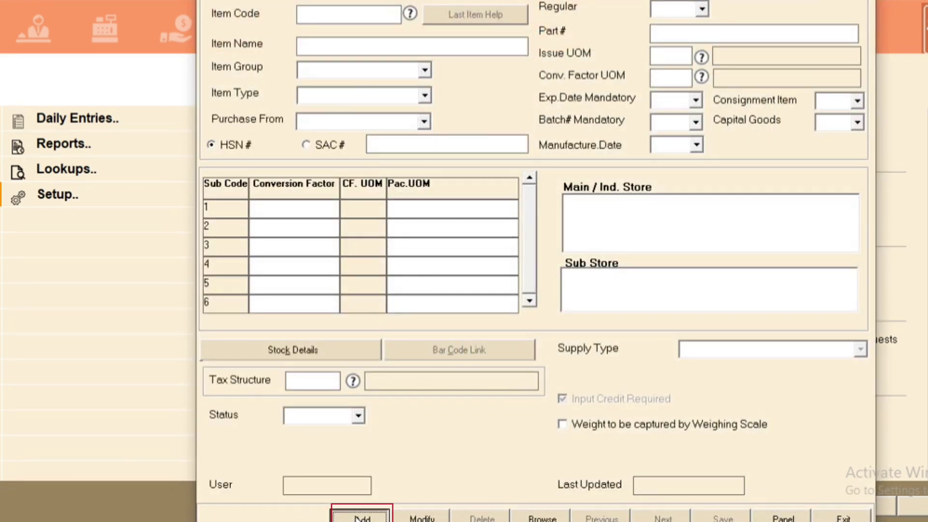
click(358, 517)
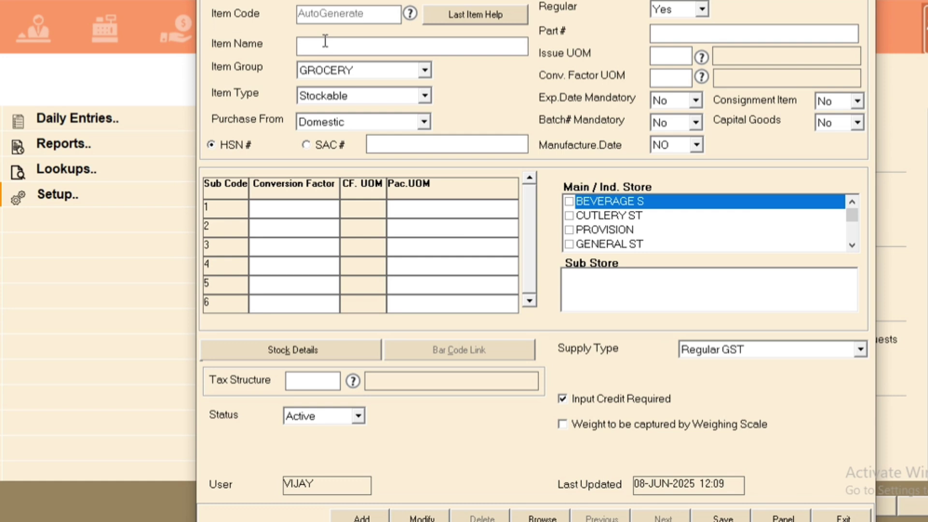
Enter MAGGI 300 GM as the new item's name
text(MAGGI )
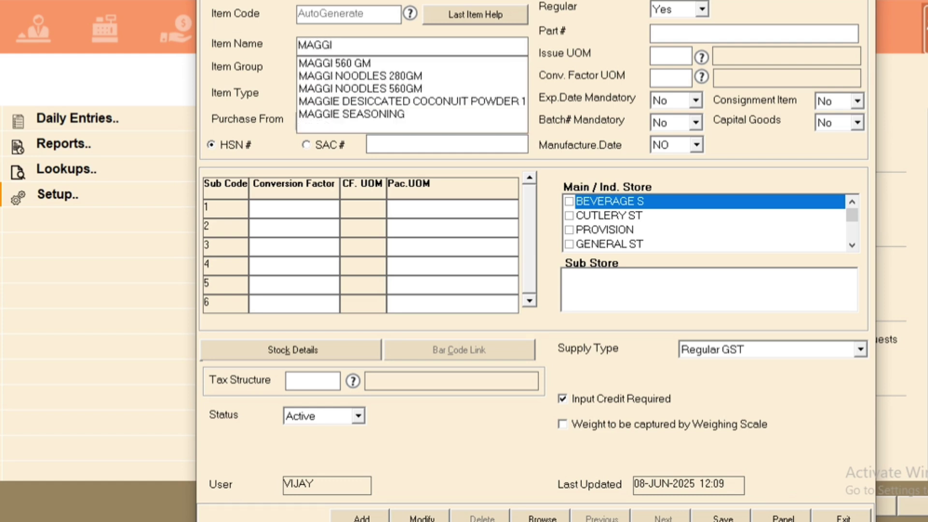
text(300 GM)
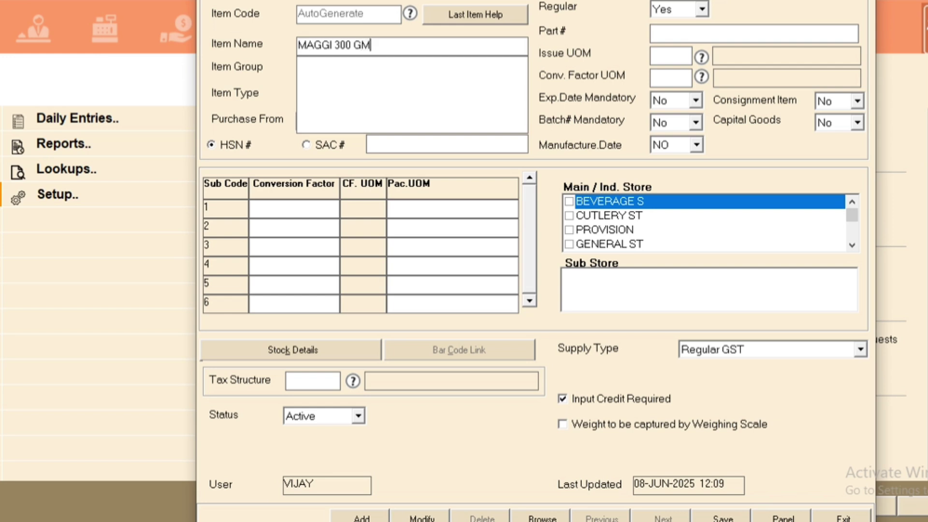
key(Tab)
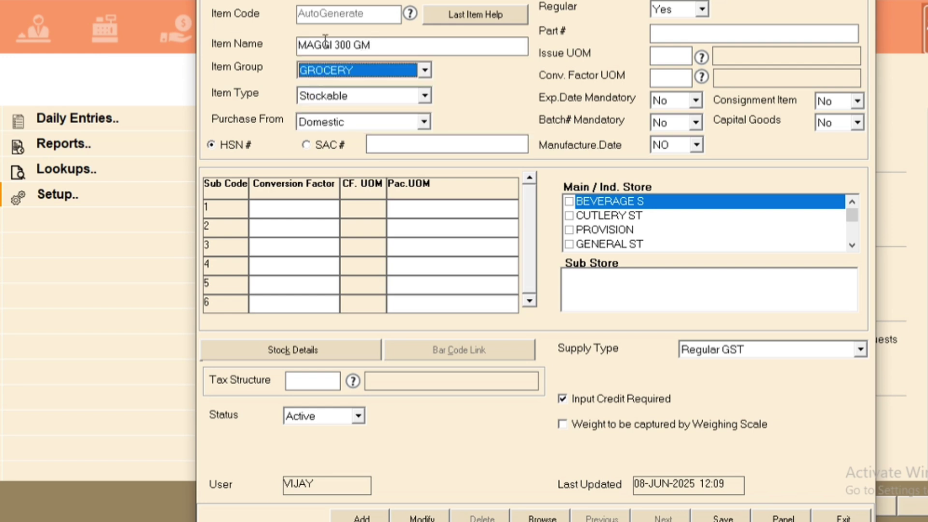
Try the item groups DAIRY, BAKERY, FROZEN NON and DRY FRUITS for the new item
click(358, 69)
key(g)
key(g)
key(g)
key(g)
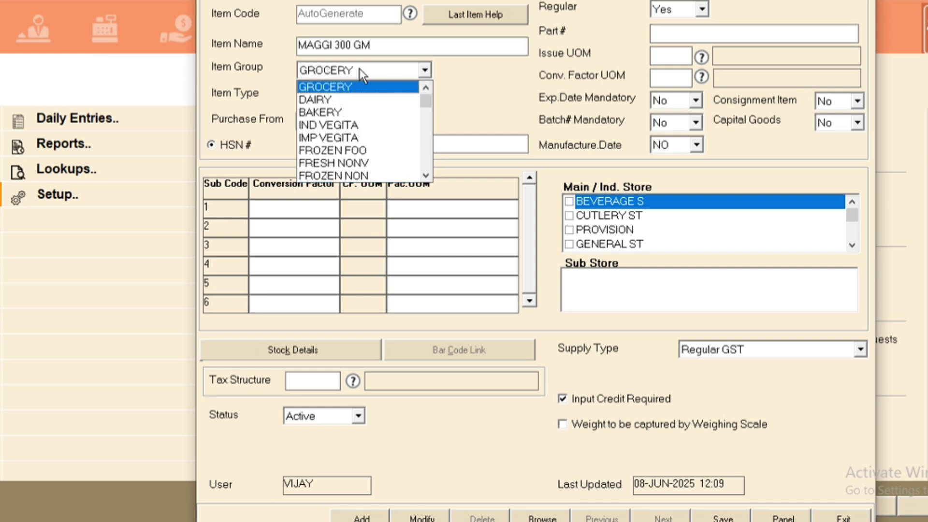
click(370, 99)
click(356, 78)
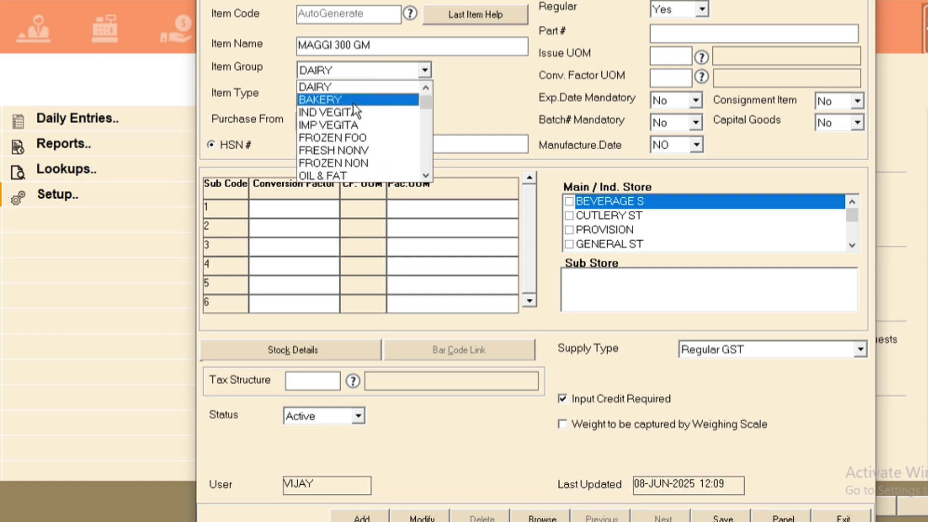
click(343, 99)
click(359, 72)
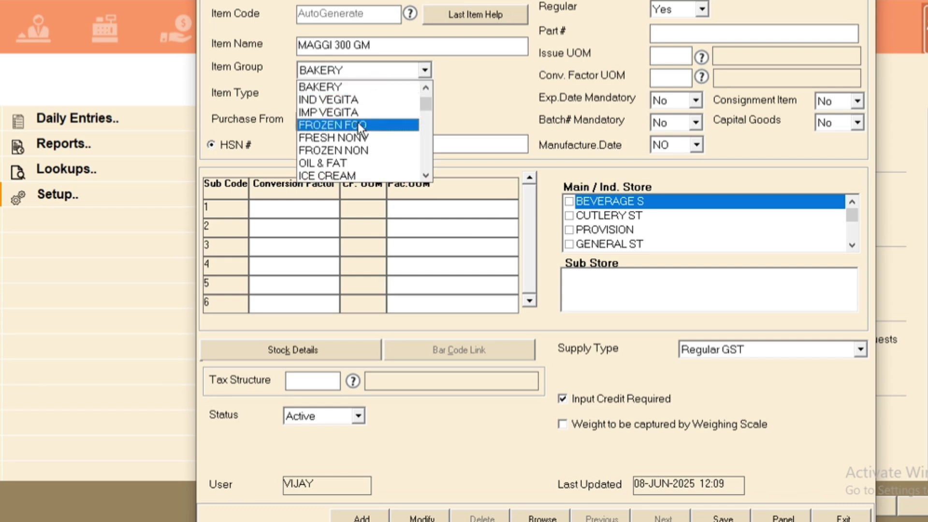
scroll(356, 135, down, 1)
click(346, 115)
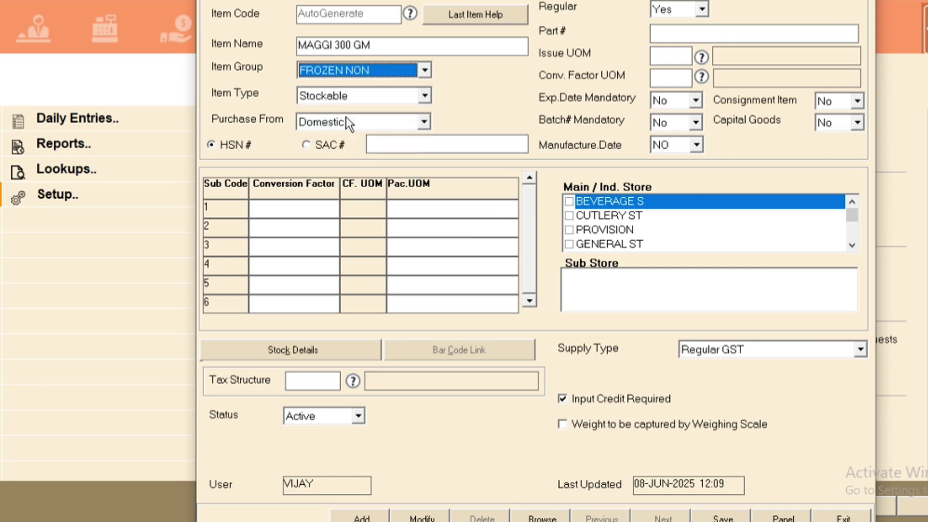
click(357, 79)
click(355, 120)
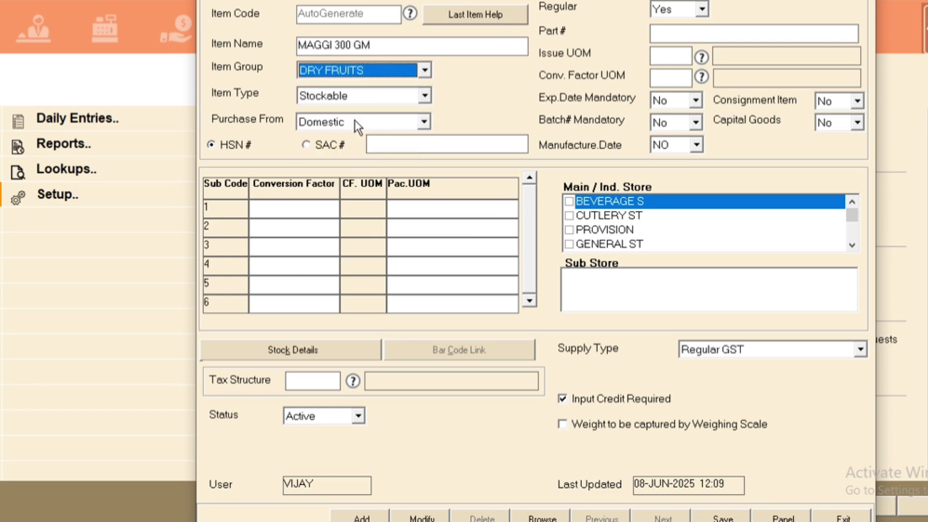
Set the new item's group to GROCERY
click(366, 65)
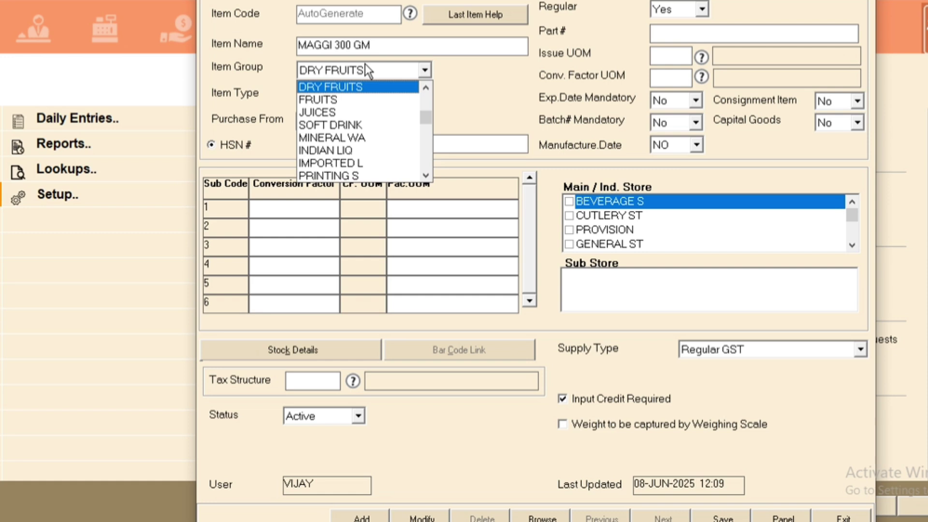
key(g)
key(g)
key(g)
key(g)
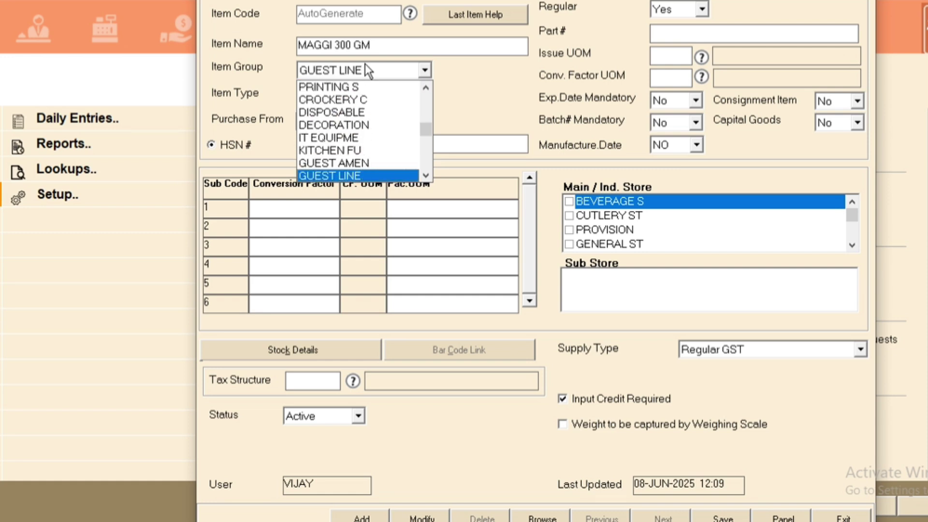
key(Tab)
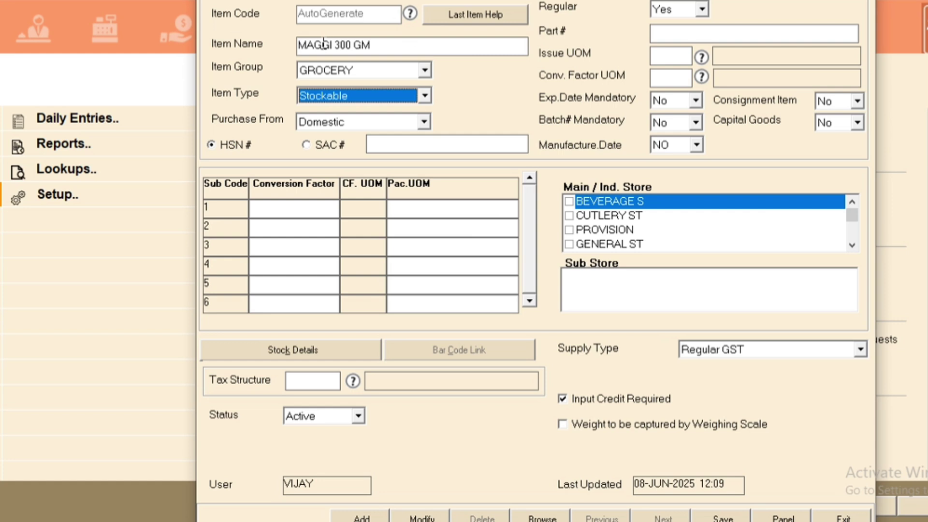
Try Non-Stockable as the item type of the new item
click(331, 94)
click(332, 93)
click(332, 94)
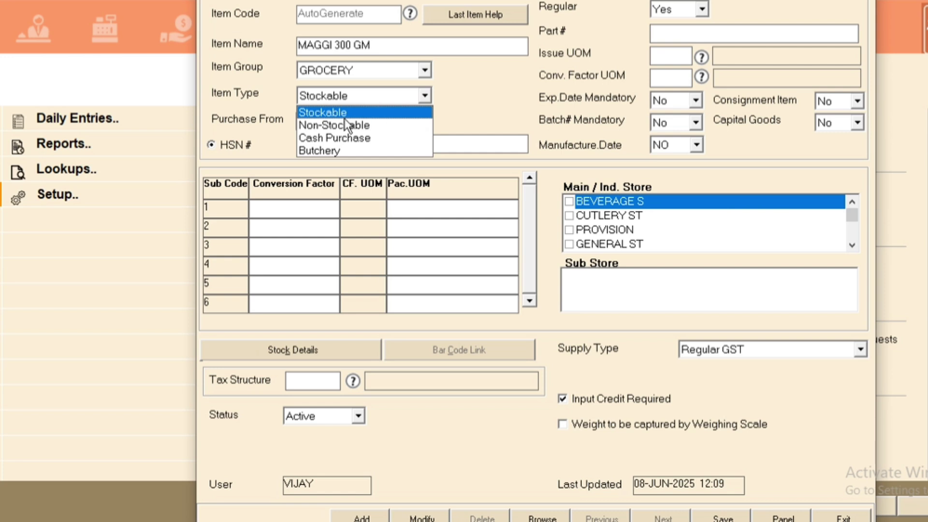
click(322, 126)
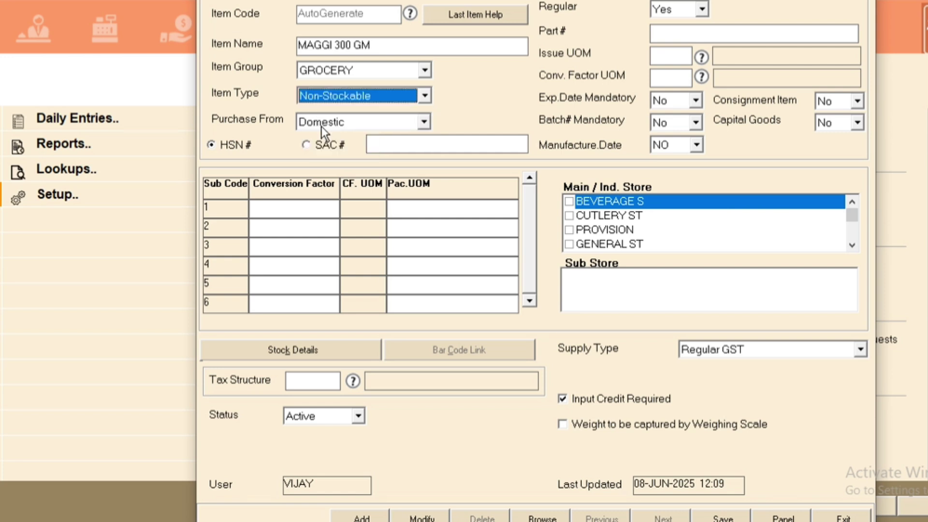
Set the item type to Stockable and keep Domestic as the purchase source
click(323, 93)
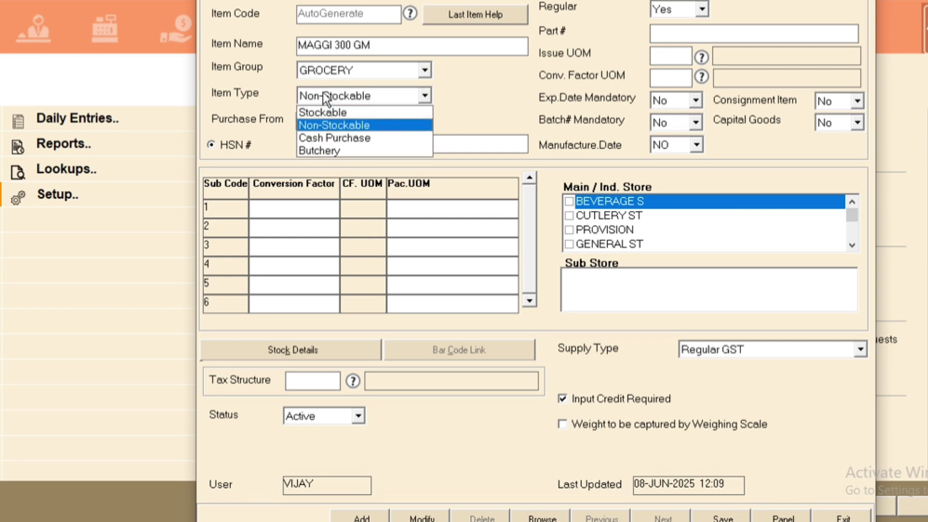
click(329, 111)
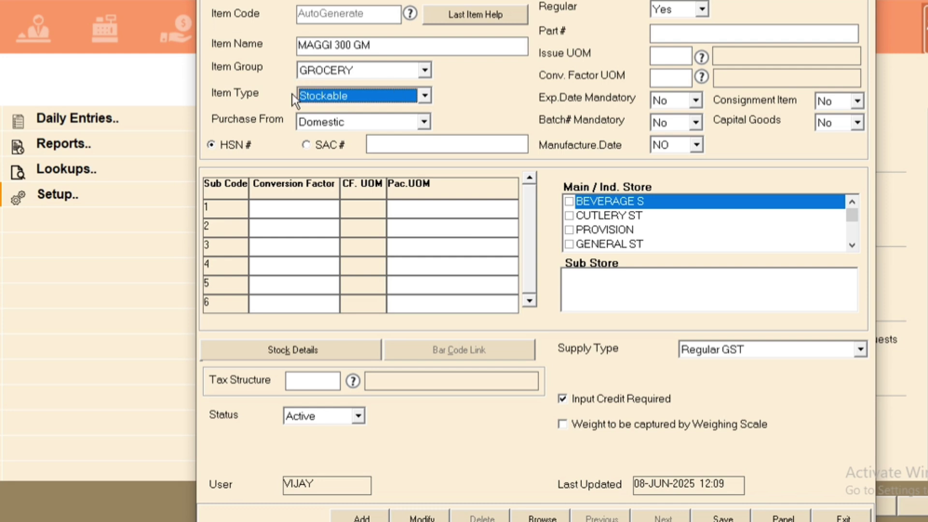
click(326, 101)
click(327, 101)
click(333, 123)
click(367, 122)
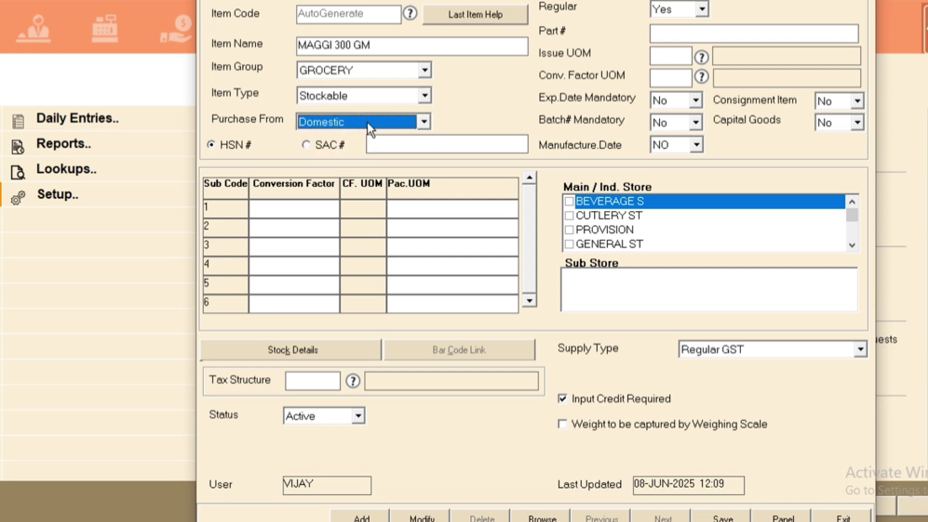
click(396, 144)
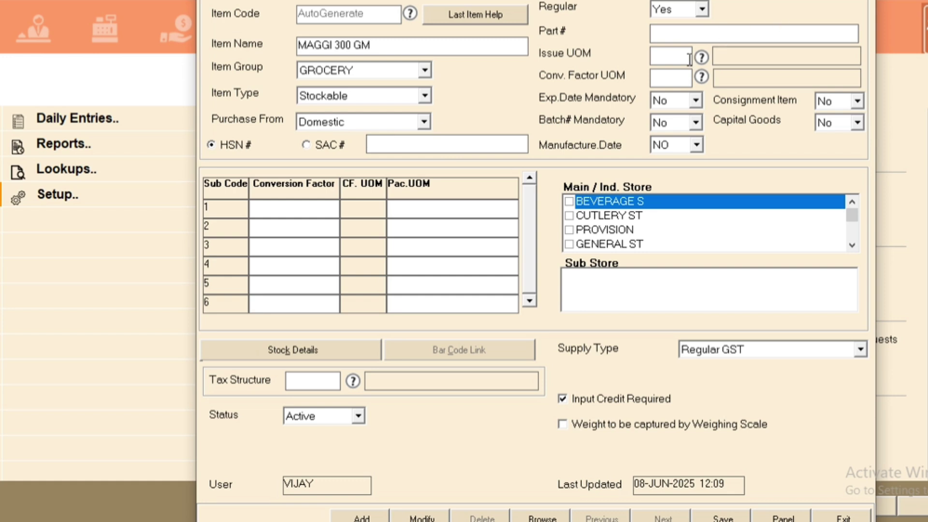
Set the issue unit of measure to PK and the conversion factor unit to GM
click(664, 54)
text(U)
key(BackSpace)
text(PK)
key(Tab)
text(GM)
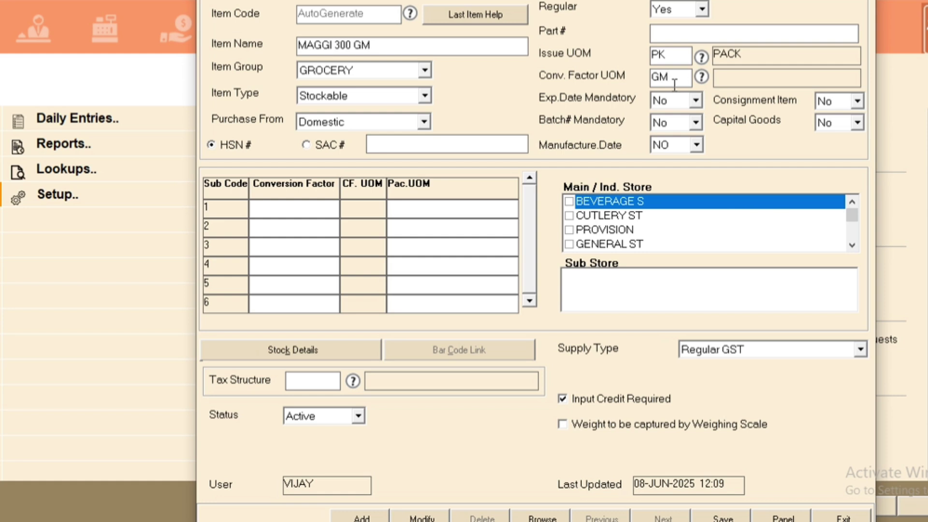
key(Tab)
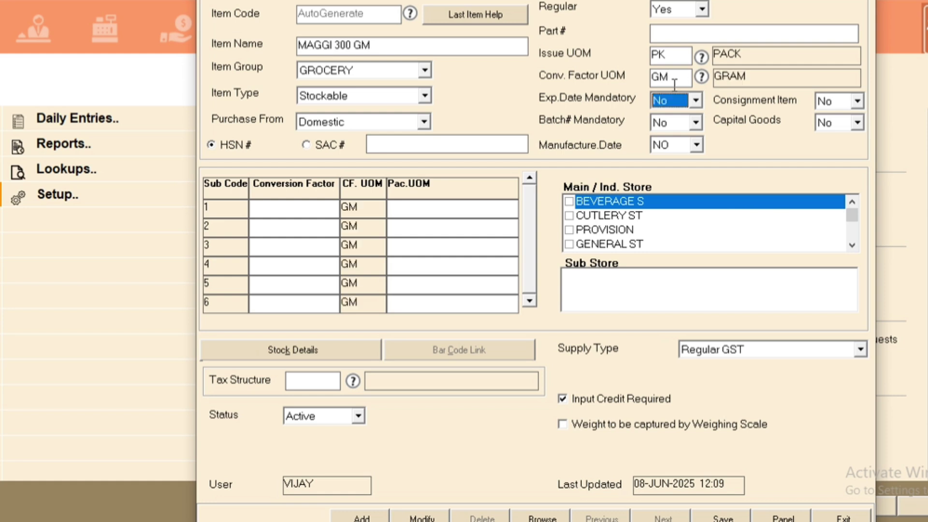
Try Yes for the mandatory expiry date and set it back to No
click(682, 107)
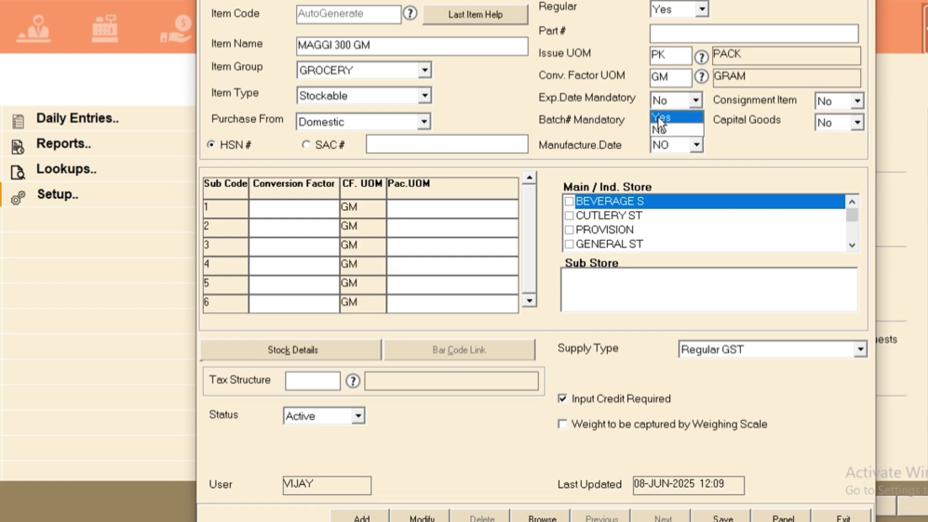
click(657, 118)
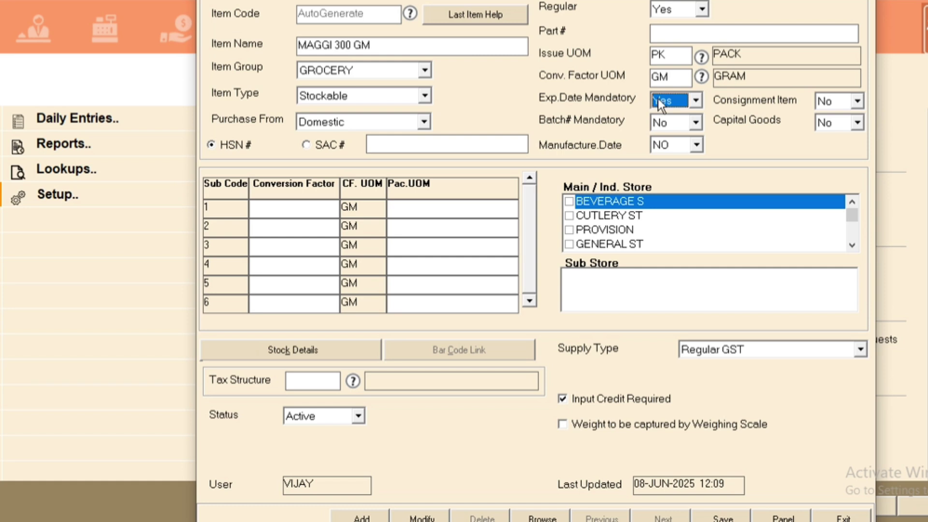
click(661, 101)
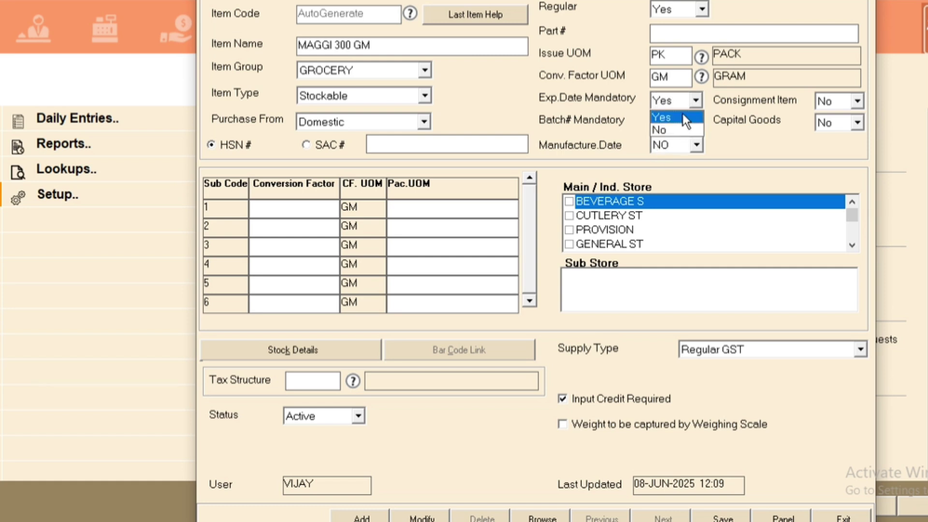
click(675, 100)
click(675, 100)
click(677, 125)
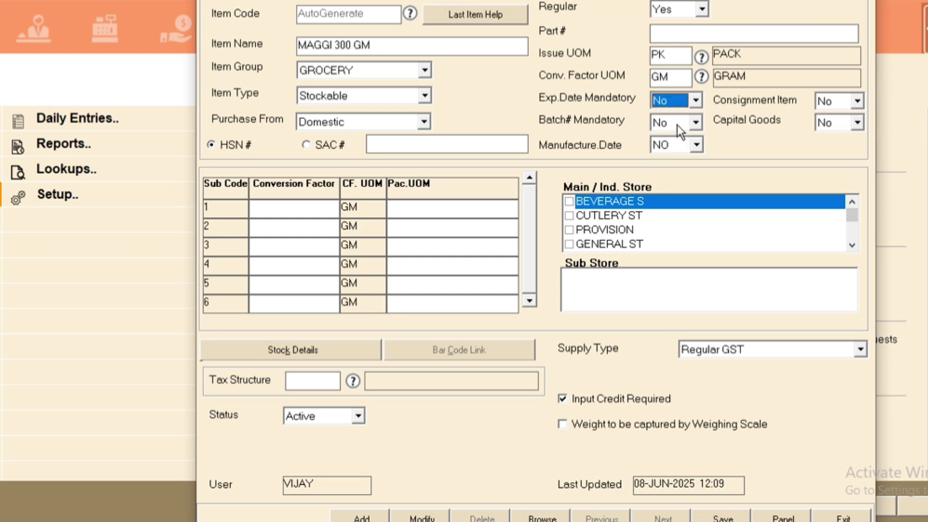
Check the available choices for consignment item, mandatory batch number and capital goods, leaving each at No
click(858, 104)
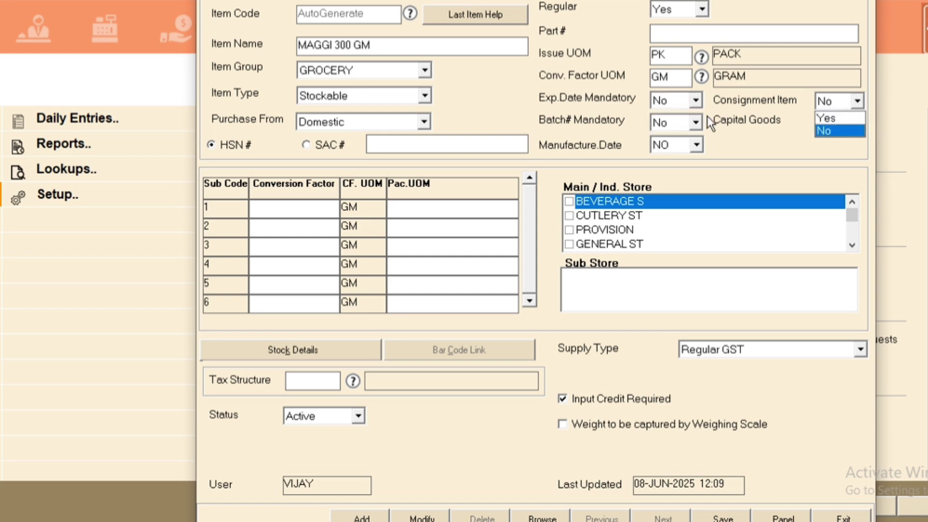
click(855, 105)
click(694, 126)
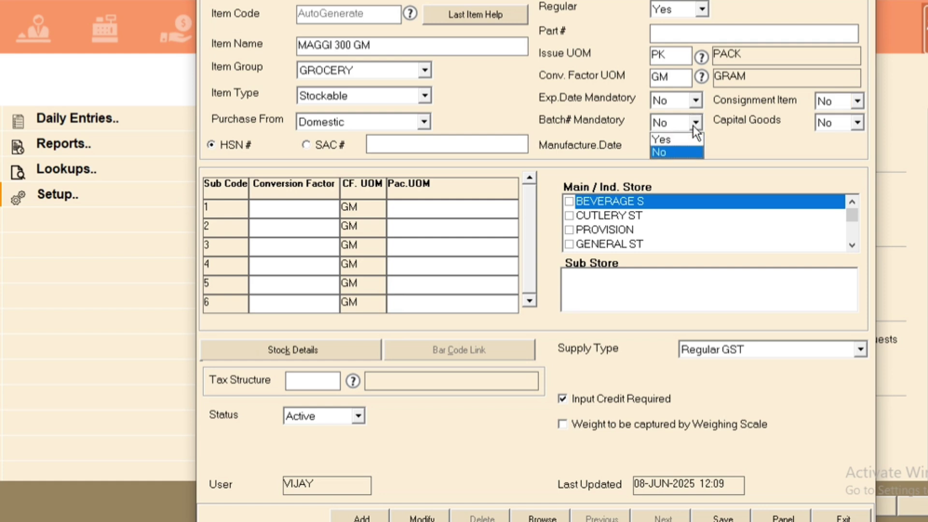
click(694, 126)
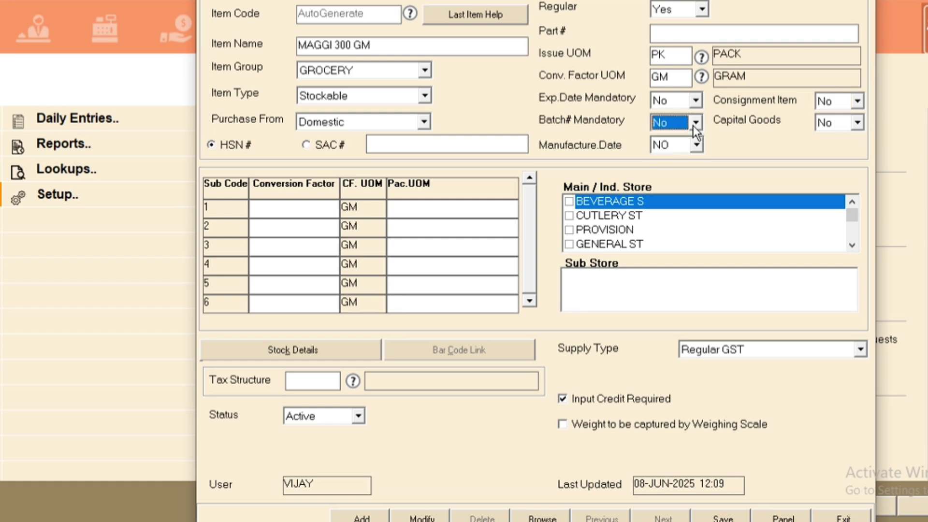
click(843, 123)
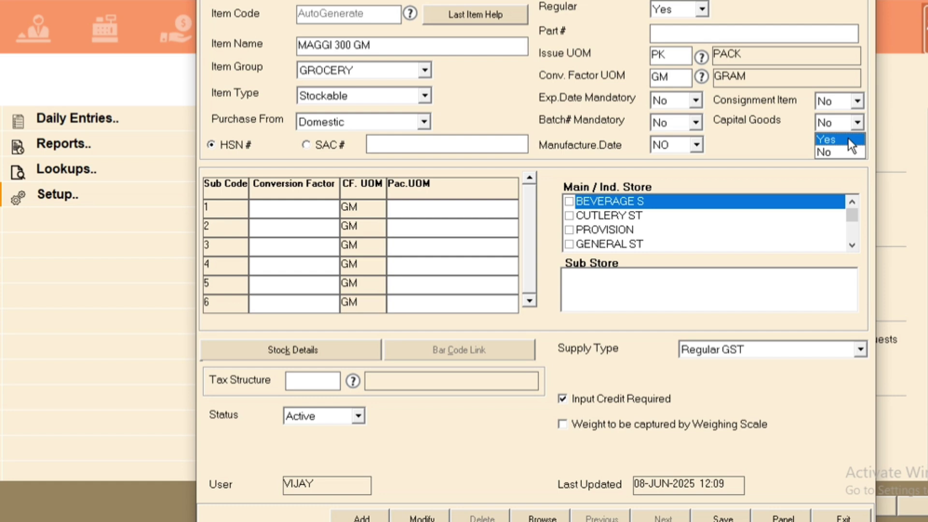
click(860, 123)
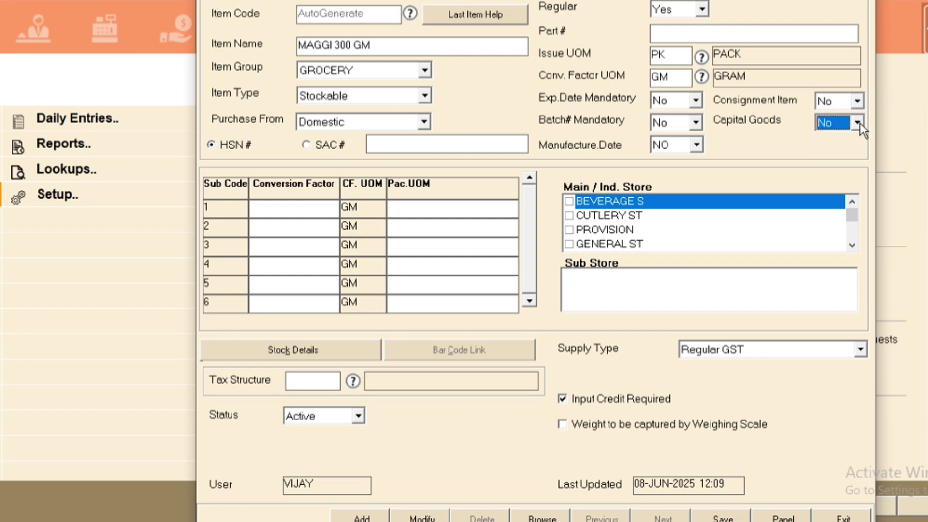
Set the item's manufacture date option to YES
click(696, 144)
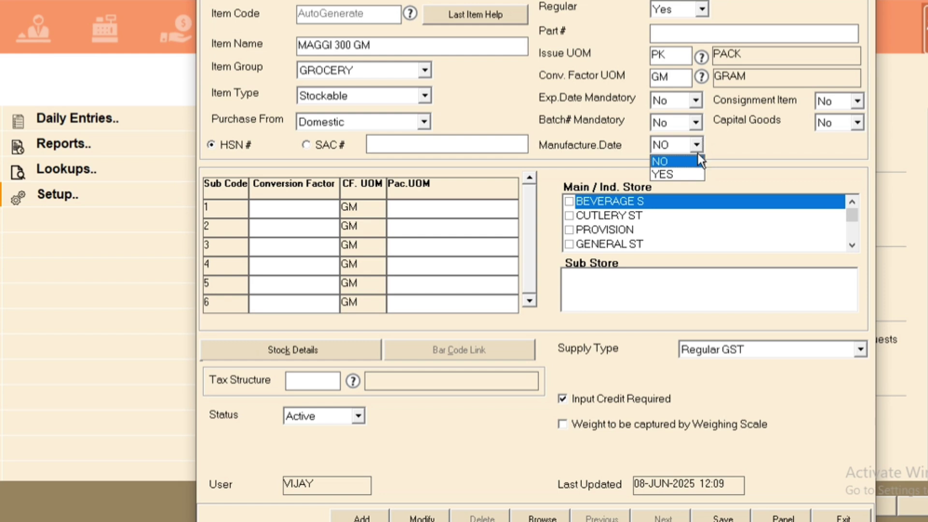
click(669, 175)
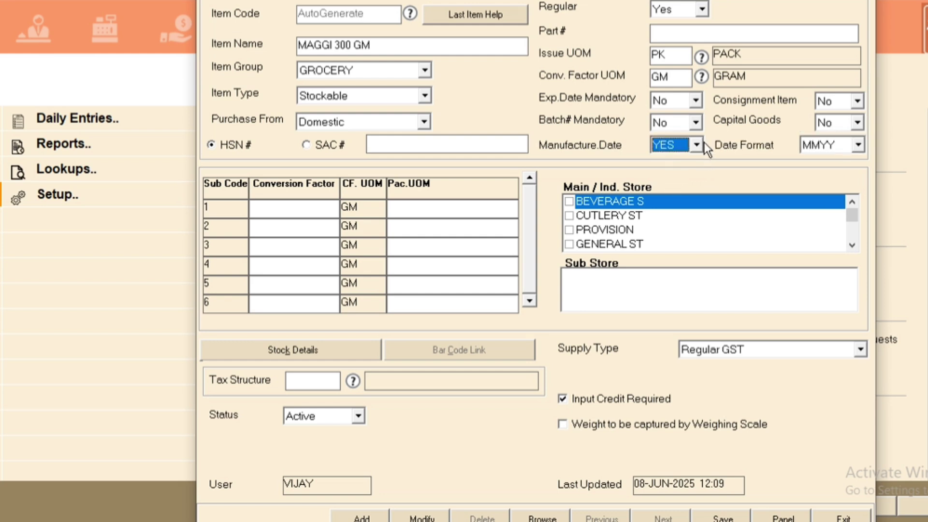
Try the DDMMYY date format for the manufacture date, then set the manufacture date option back to NO
click(833, 147)
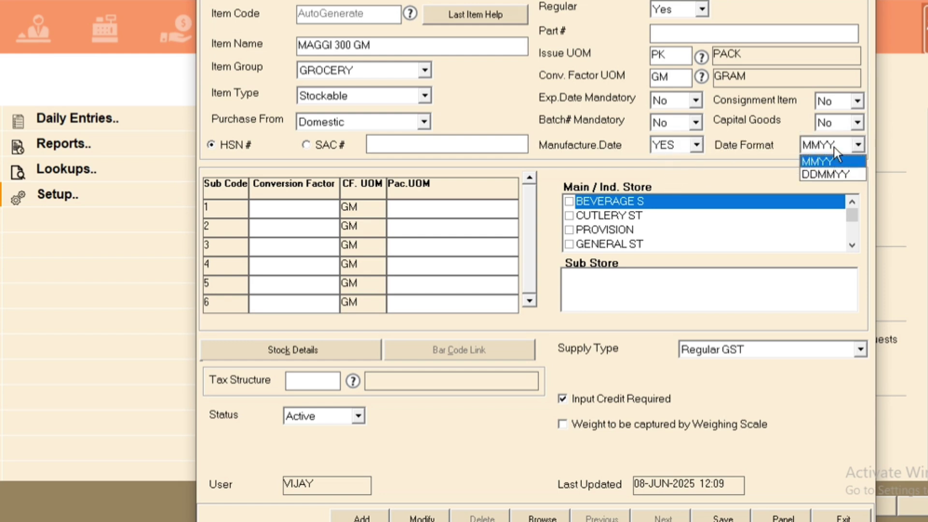
click(840, 174)
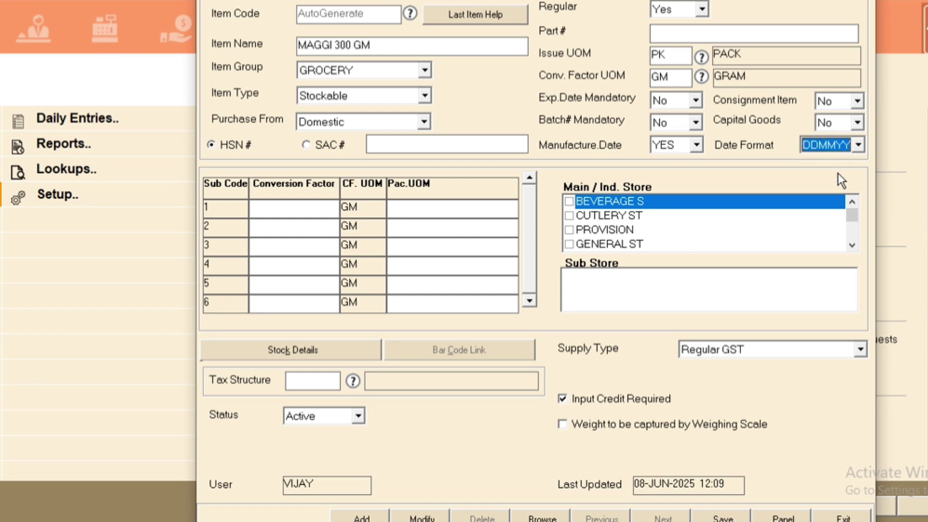
click(817, 150)
click(677, 149)
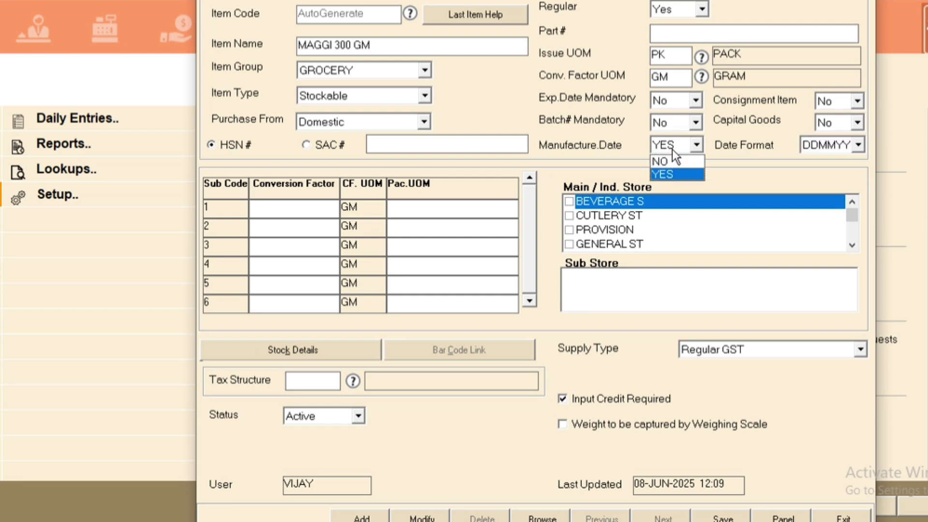
click(667, 158)
Enter conversion factor 300 and pack UOM PK for sub code 1, and assign the item to the PROVISION main store
click(283, 201)
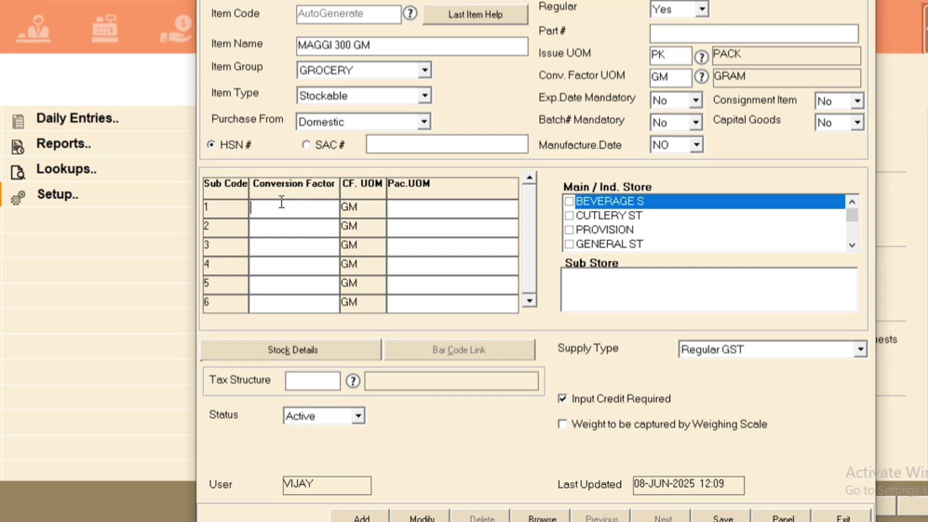
text(00)
click(410, 208)
text(PK)
key(Tab)
click(570, 230)
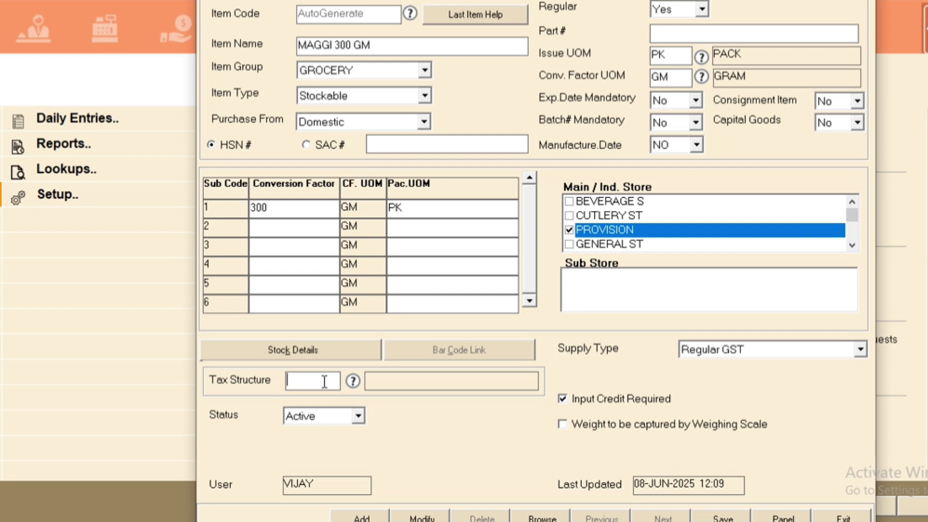
Try tax structure code 902 for the item and clear the field again
text(902)
key(Tab)
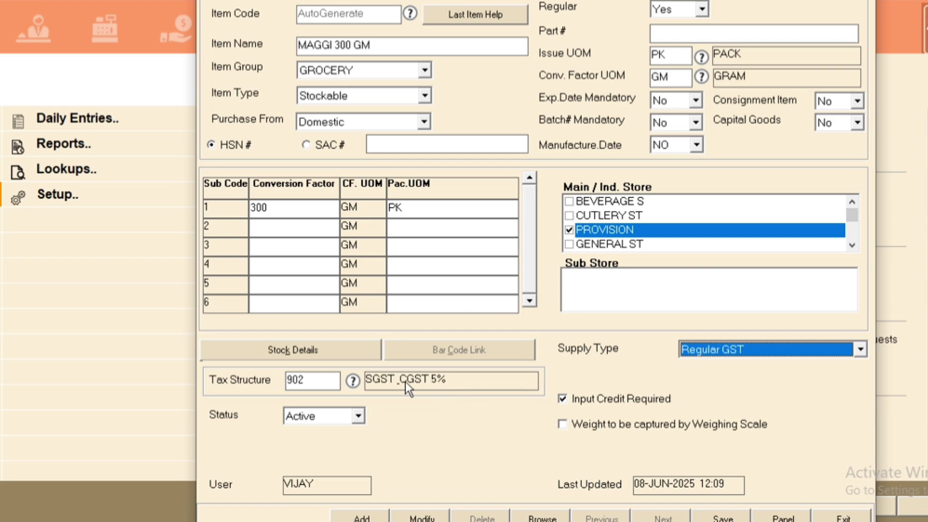
drag(335, 379, 219, 361)
key(BackSpace)
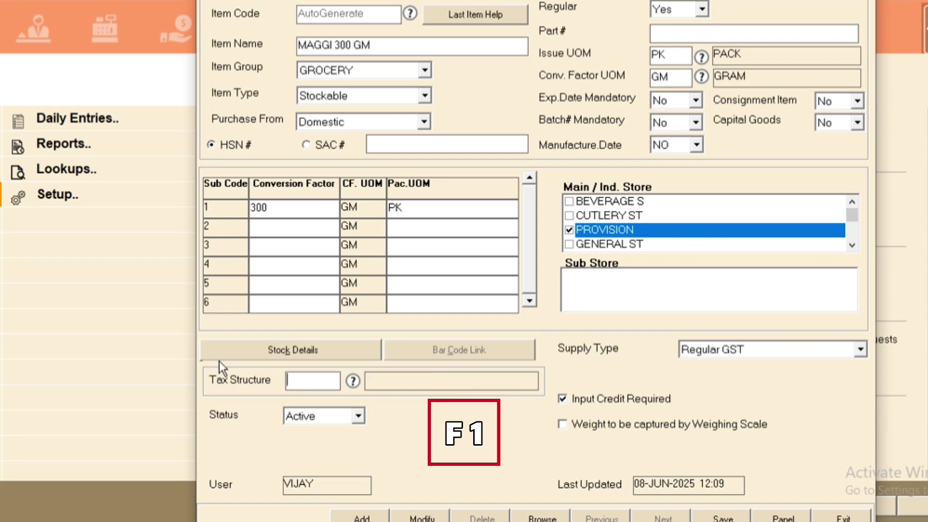
Examine the lookup list of tax structures, comparing the SGST & CGST entries 902, 904 and 906, and close it without choosing one
key(F1)
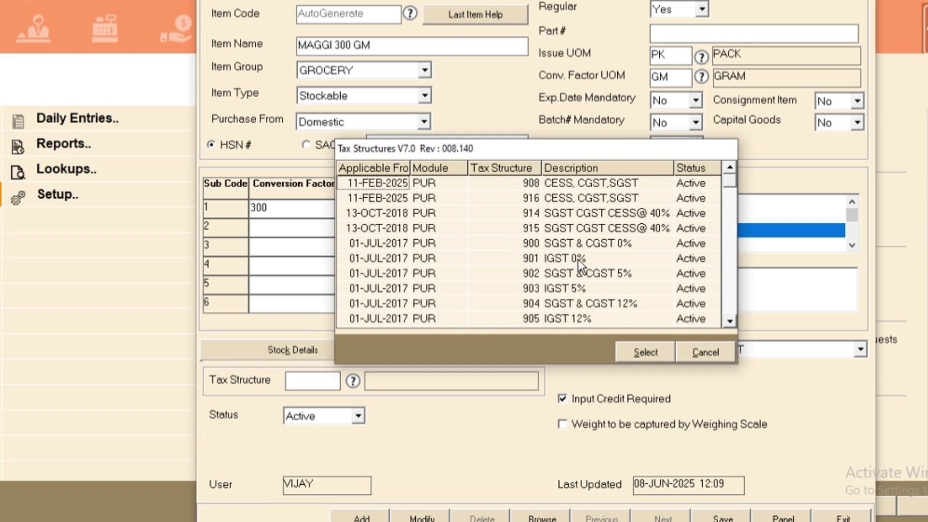
click(718, 353)
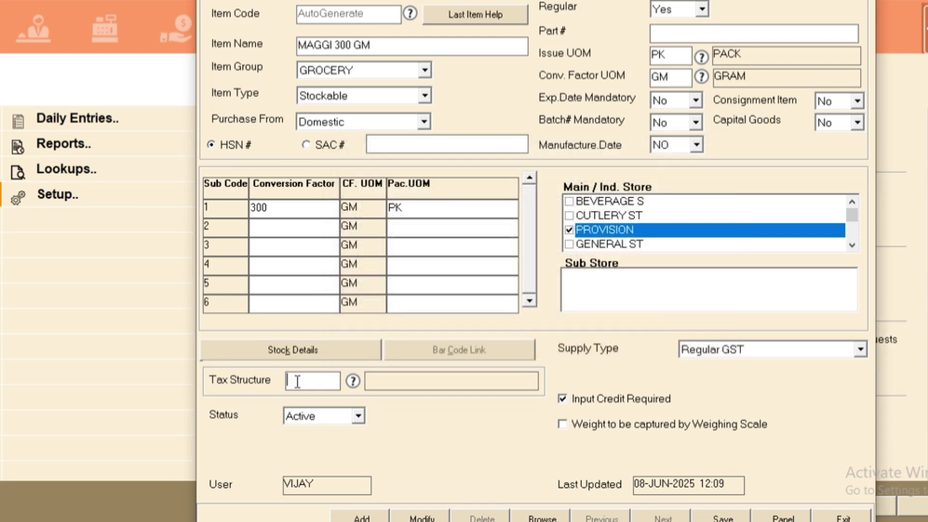
key(F1)
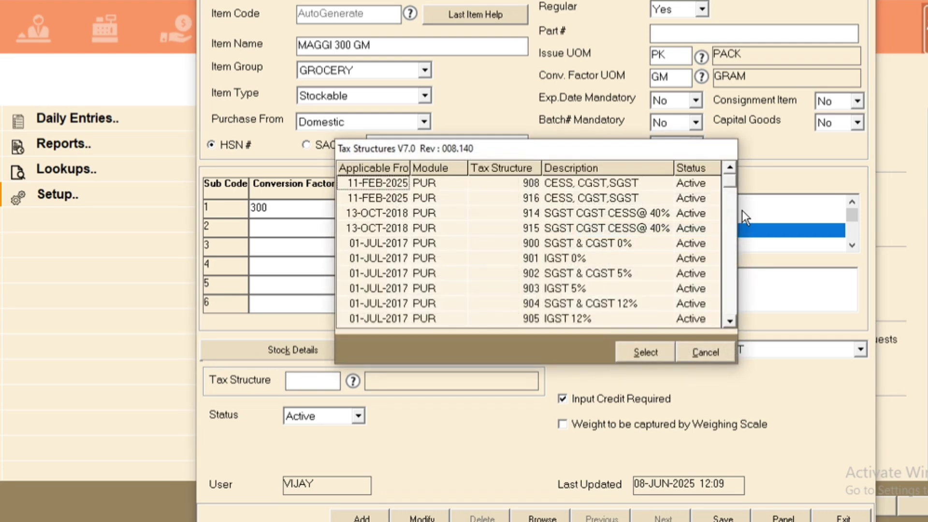
drag(728, 185, 729, 209)
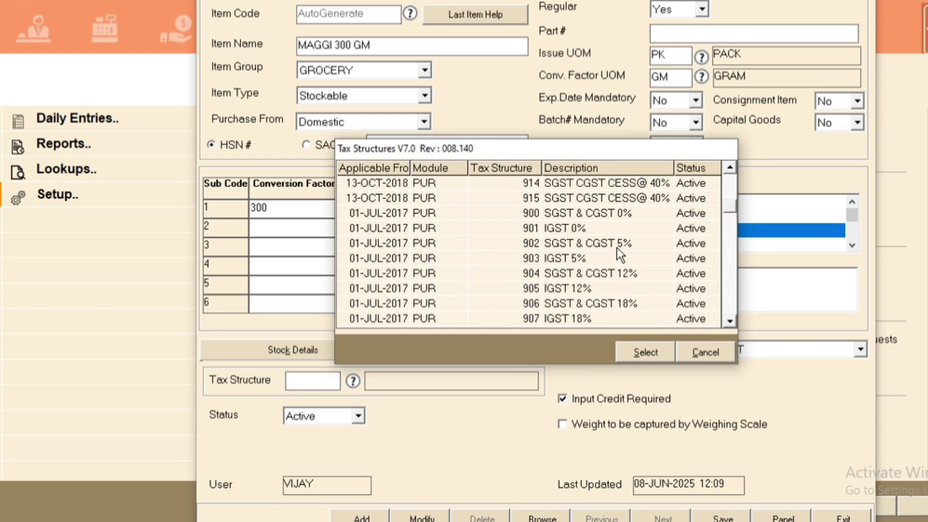
click(529, 246)
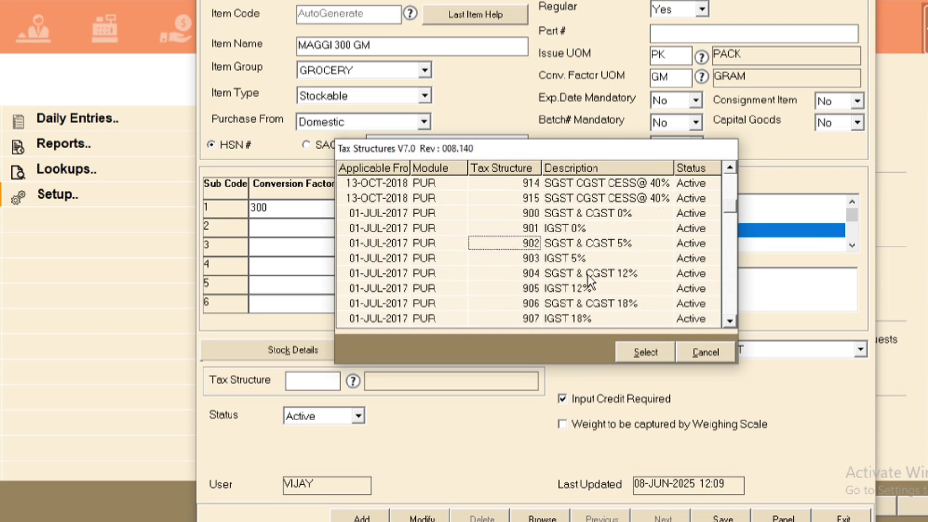
click(533, 274)
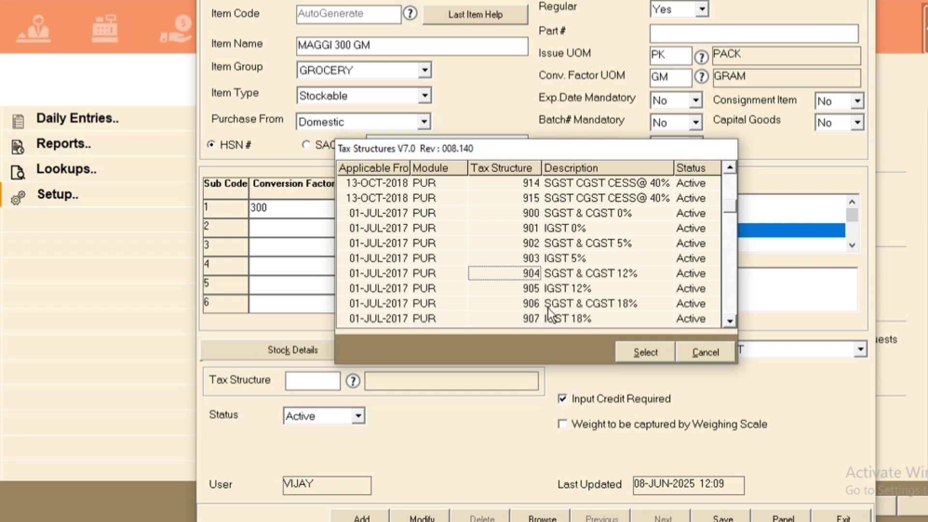
click(529, 308)
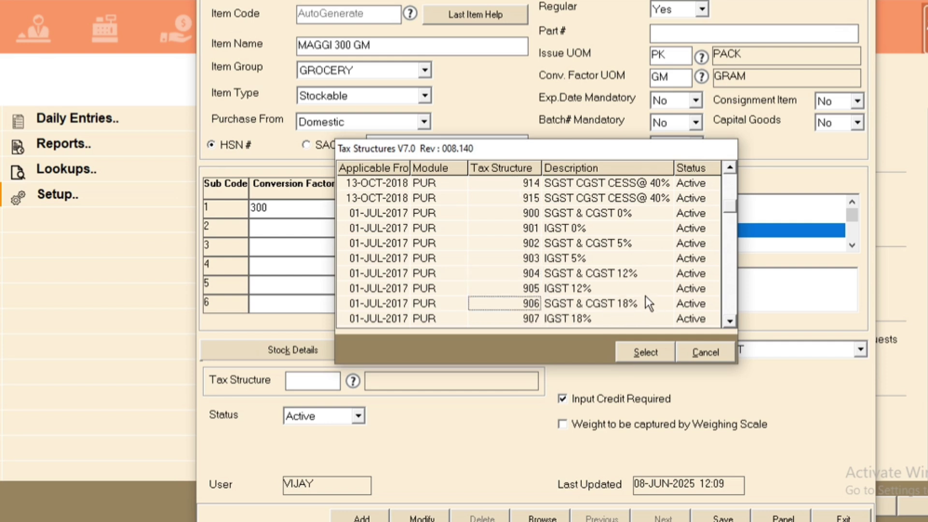
click(599, 247)
click(536, 245)
click(575, 248)
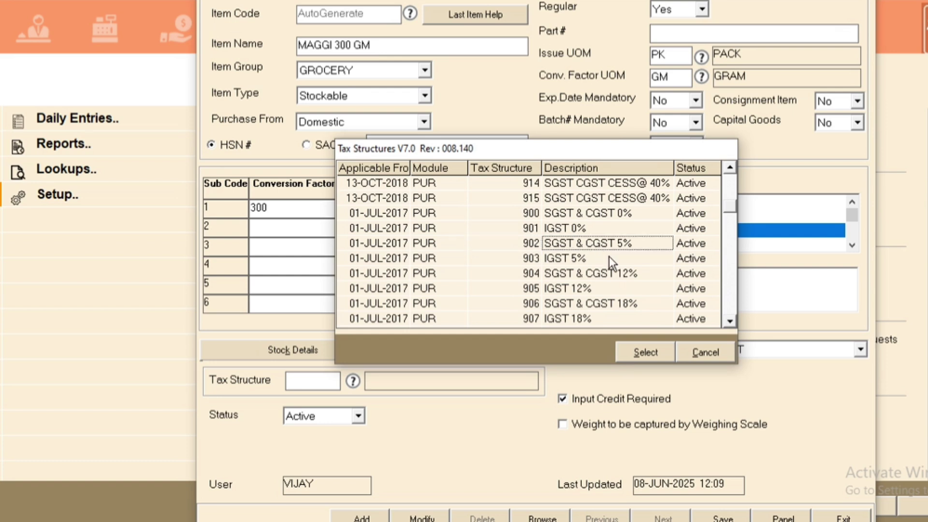
click(683, 352)
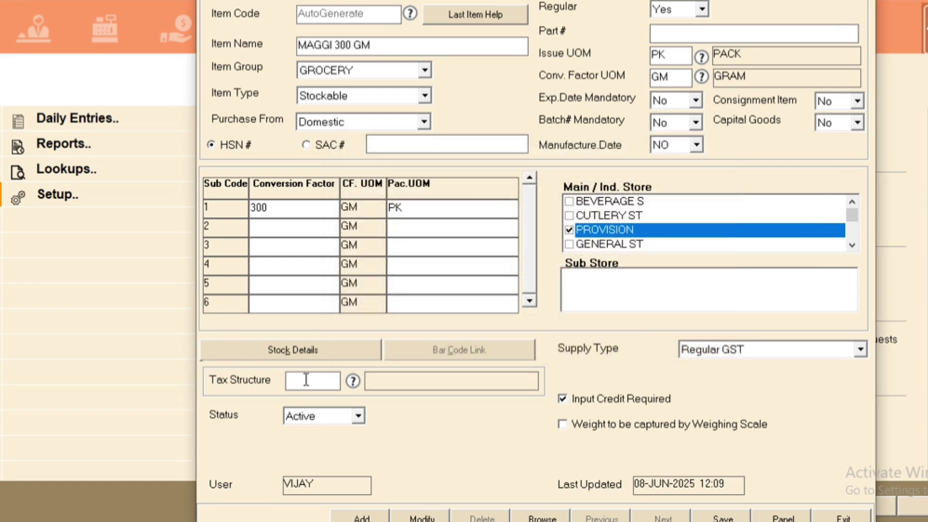
Set the item's tax structure to 902
click(302, 373)
text(902)
key(Tab)
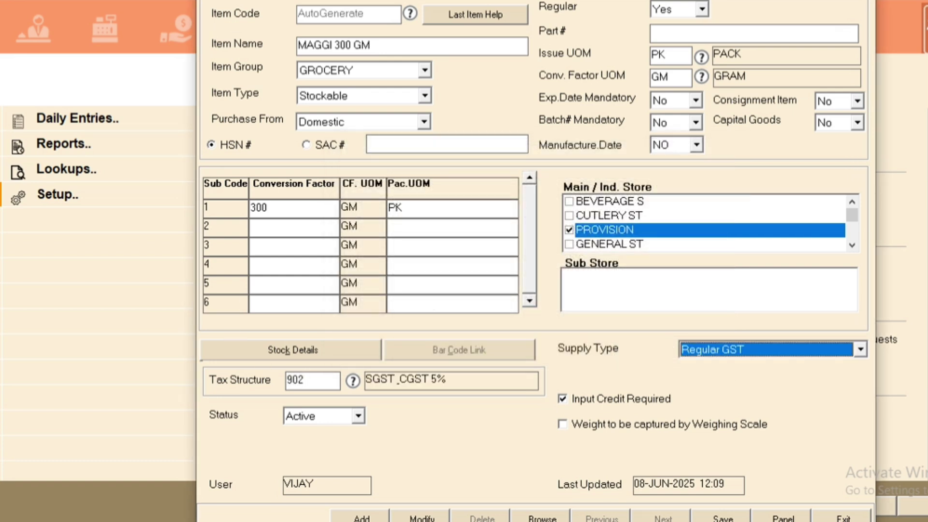
Check the supply type choices, try Non GST, and set the supply type back to Regular GST
click(743, 352)
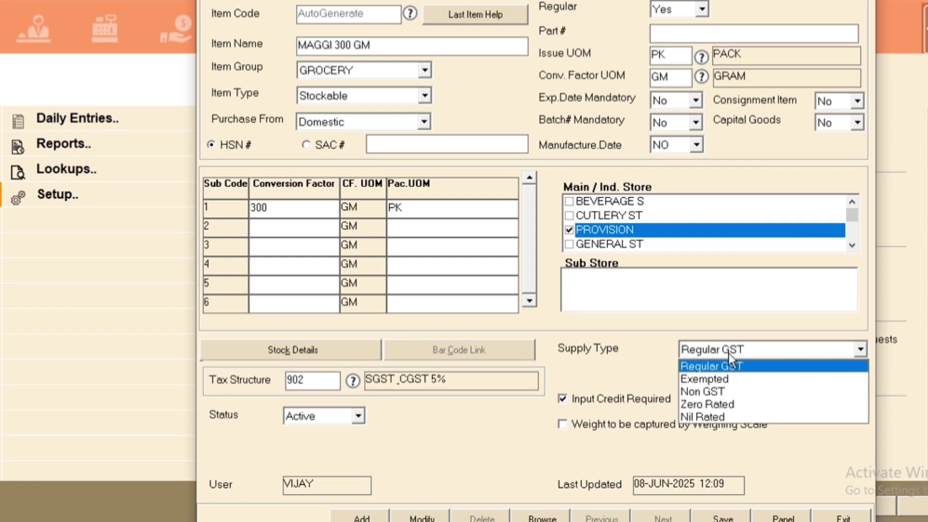
click(734, 353)
click(724, 349)
click(710, 394)
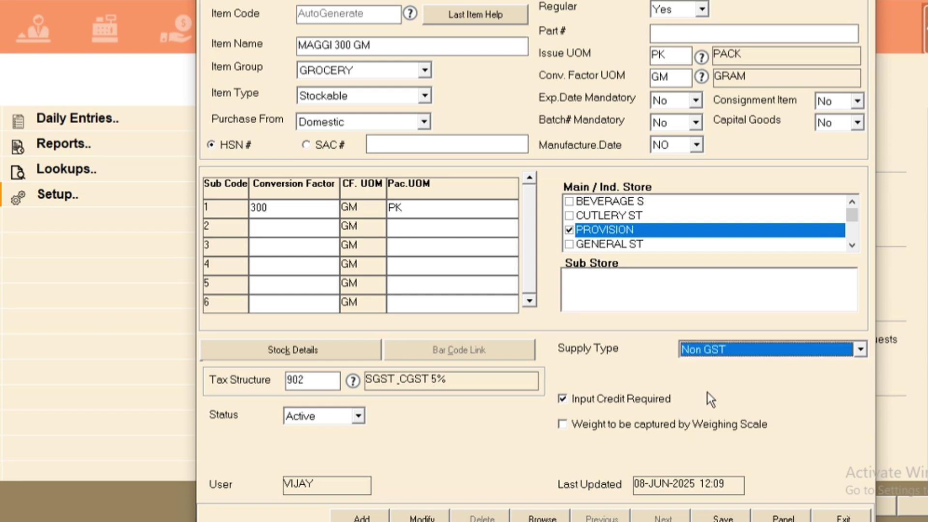
click(716, 348)
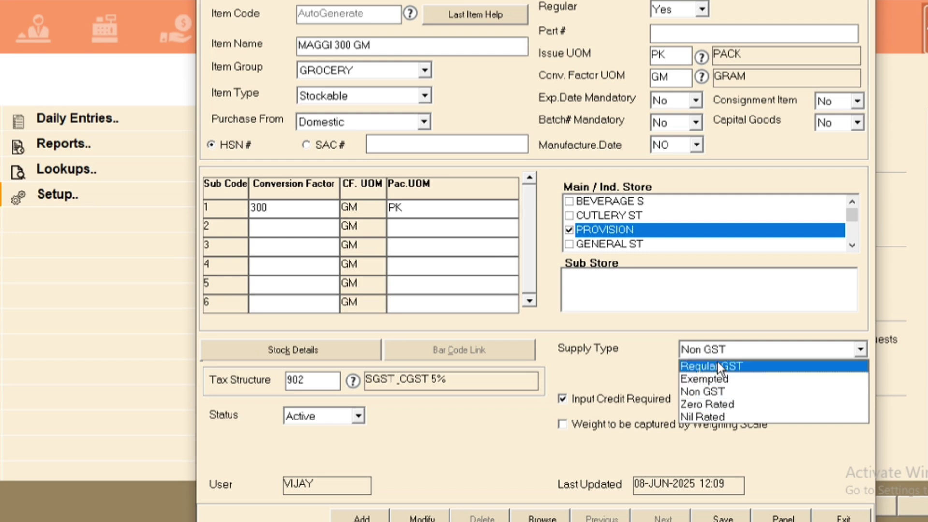
click(716, 365)
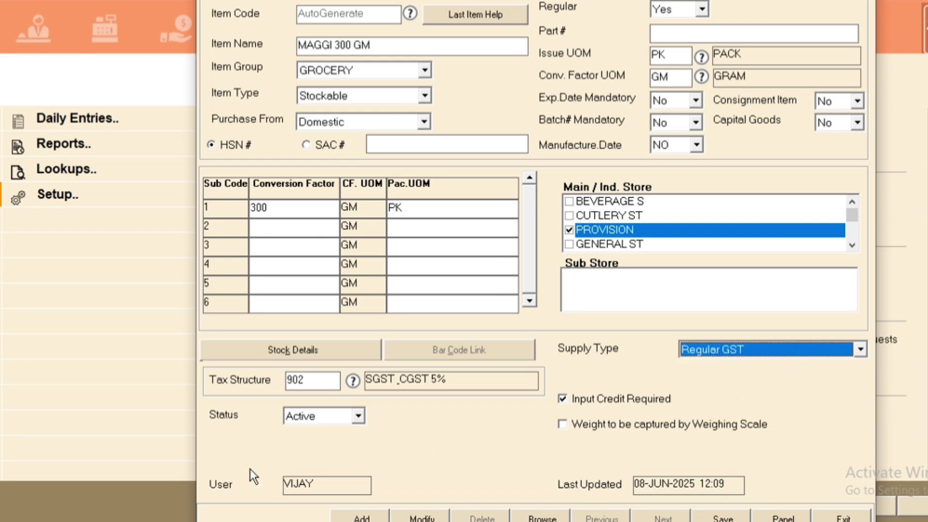
Save the new inventory item MAGGI 300 GM
click(729, 516)
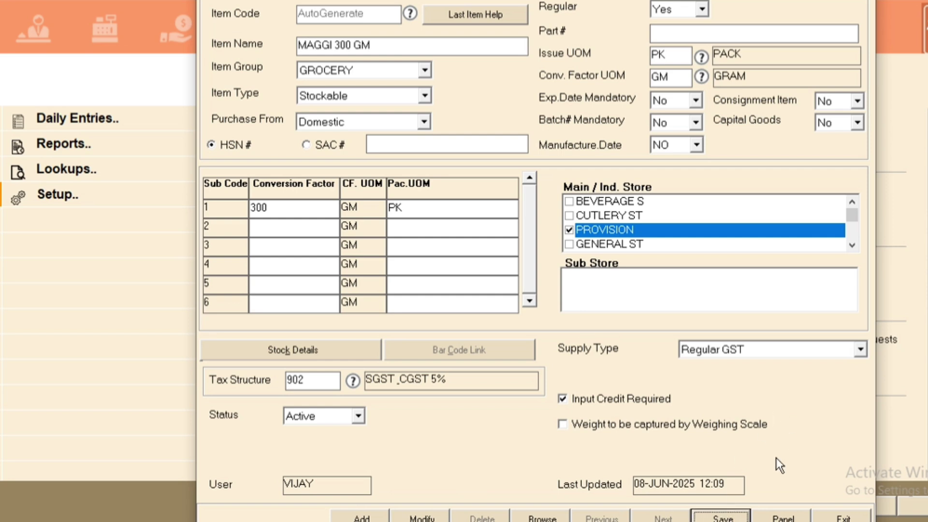
click(724, 518)
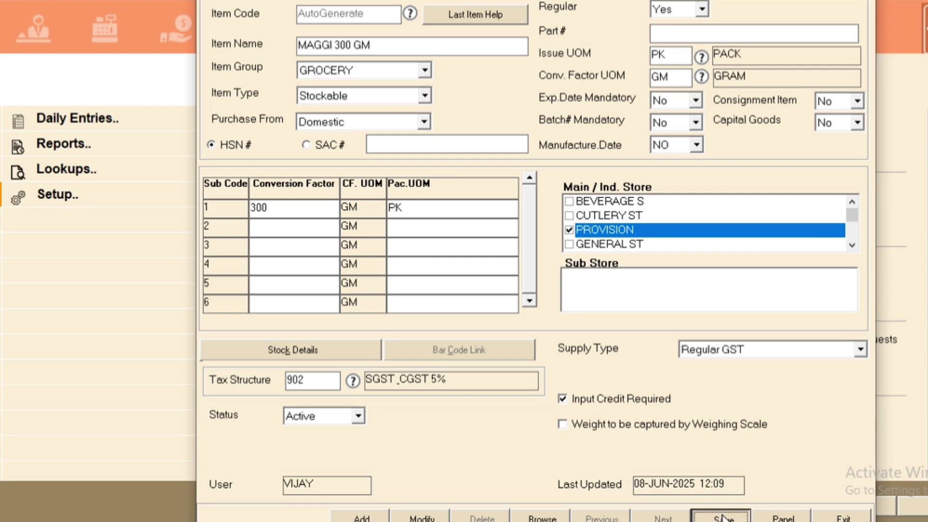